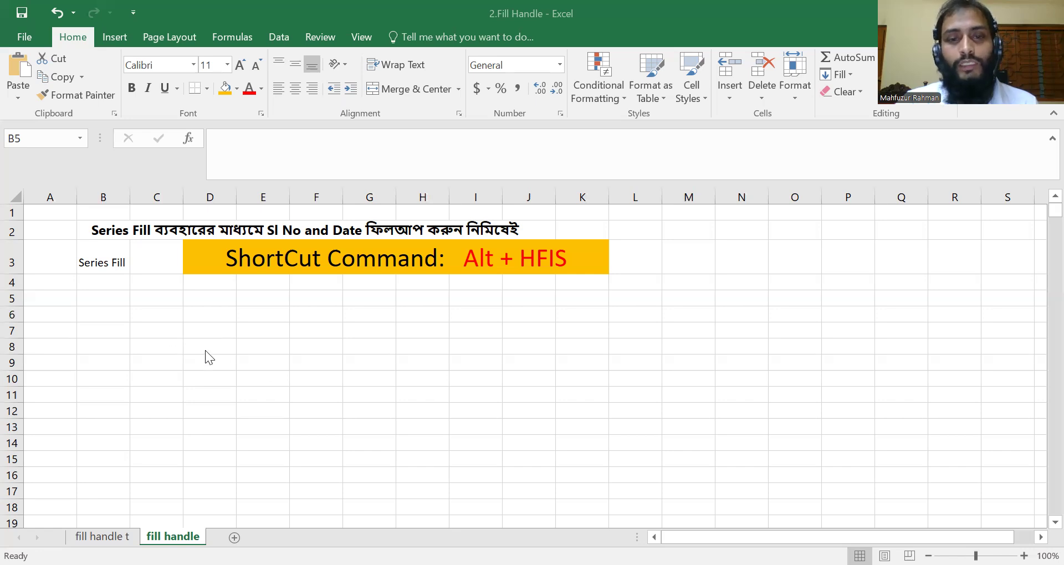
Enter the starting number 1 in cell B4 under the Series Fill heading.
click(100, 281)
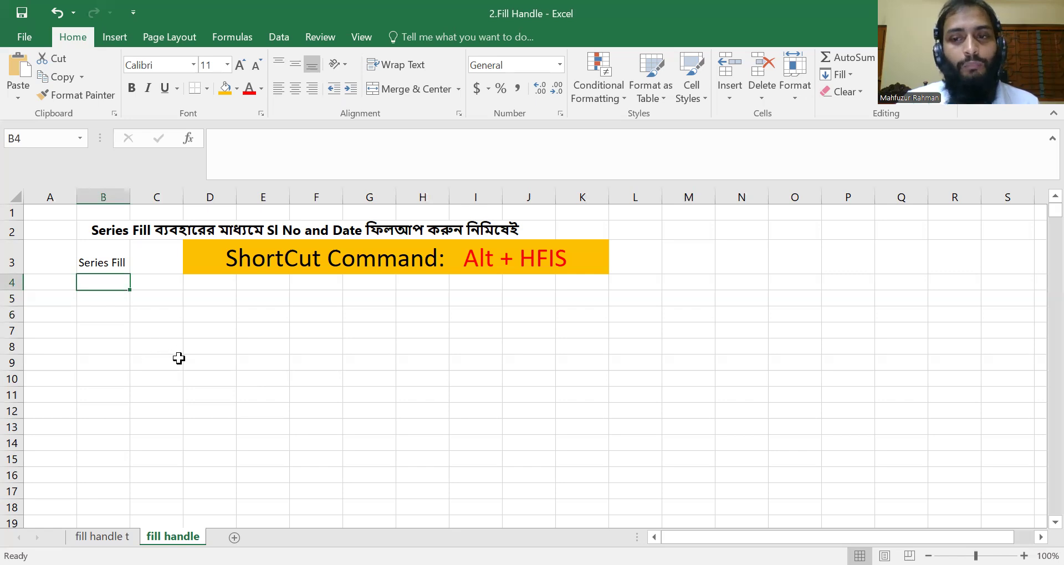
click(115, 329)
click(102, 295)
click(99, 280)
double_click(102, 283)
text(1)
key(Return)
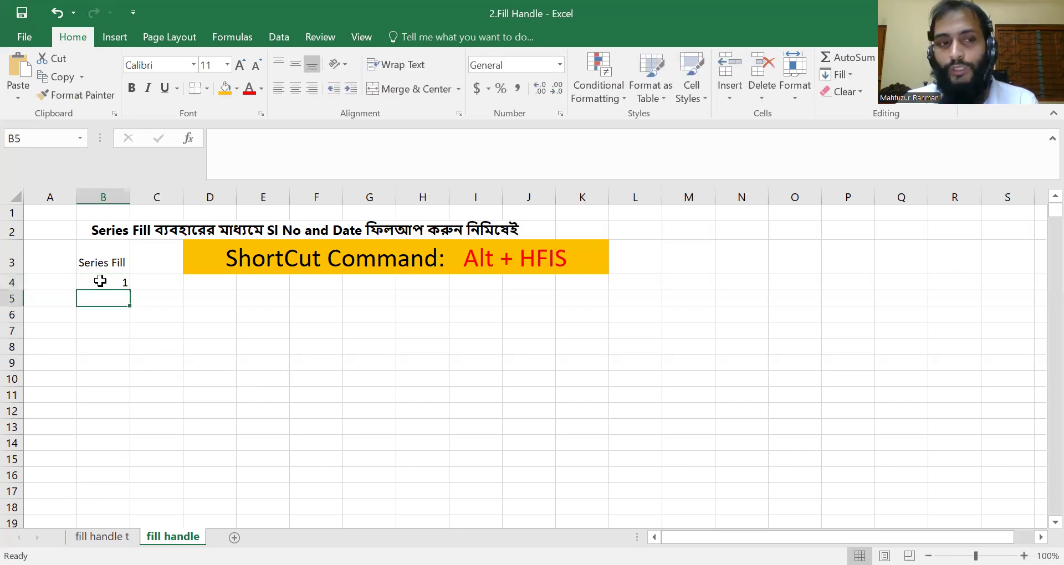
Fill the numbers 1 to 15 down from B4 to B18 with the fill handle, and clear the filled range.
click(110, 282)
drag(128, 290, 122, 302)
drag(115, 506, 114, 506)
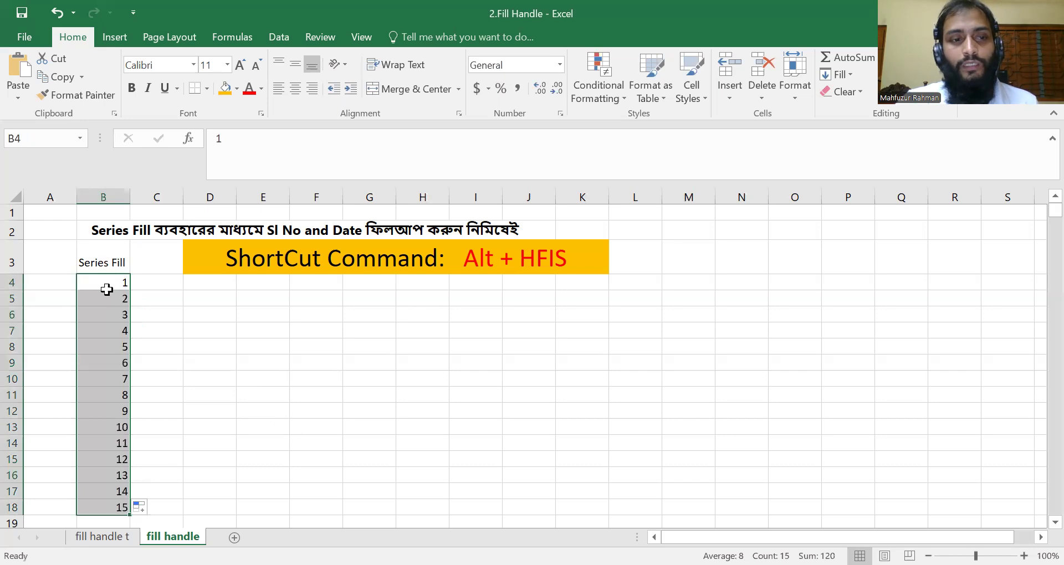
key(Delete)
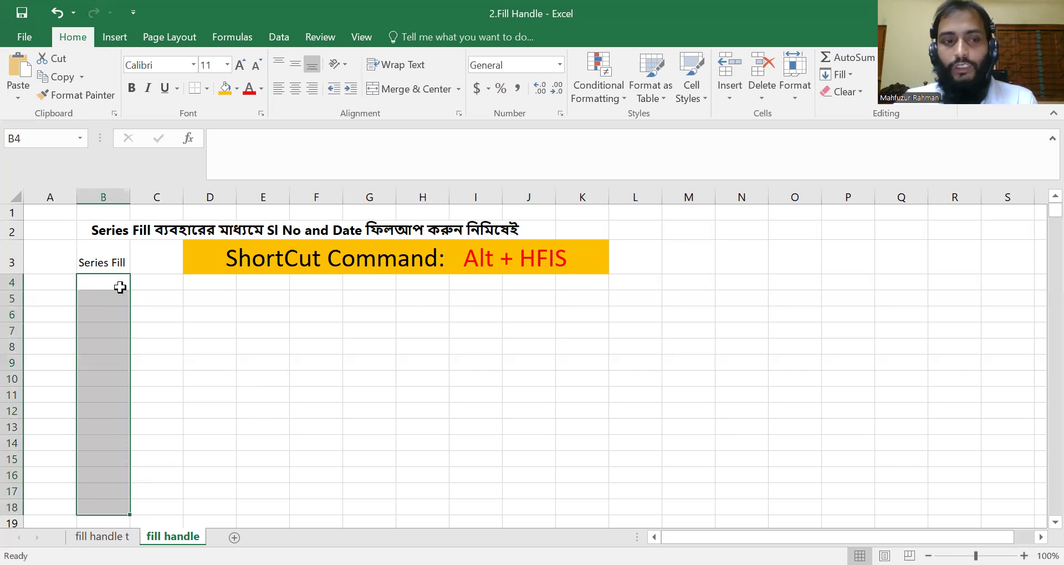
Enter 1 in the empty cell B4 and keep that cell selected.
click(184, 317)
click(102, 285)
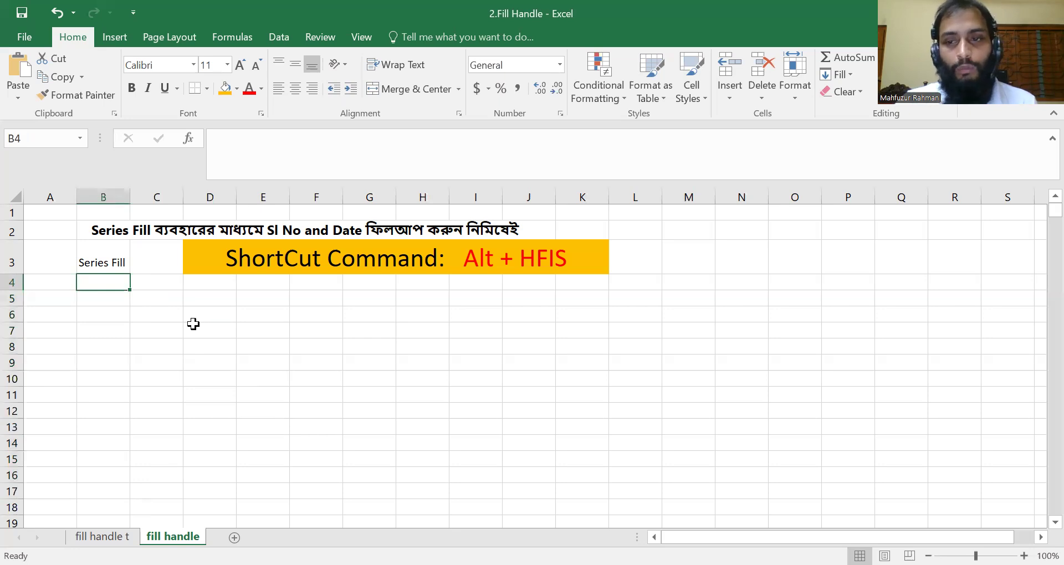
text(1)
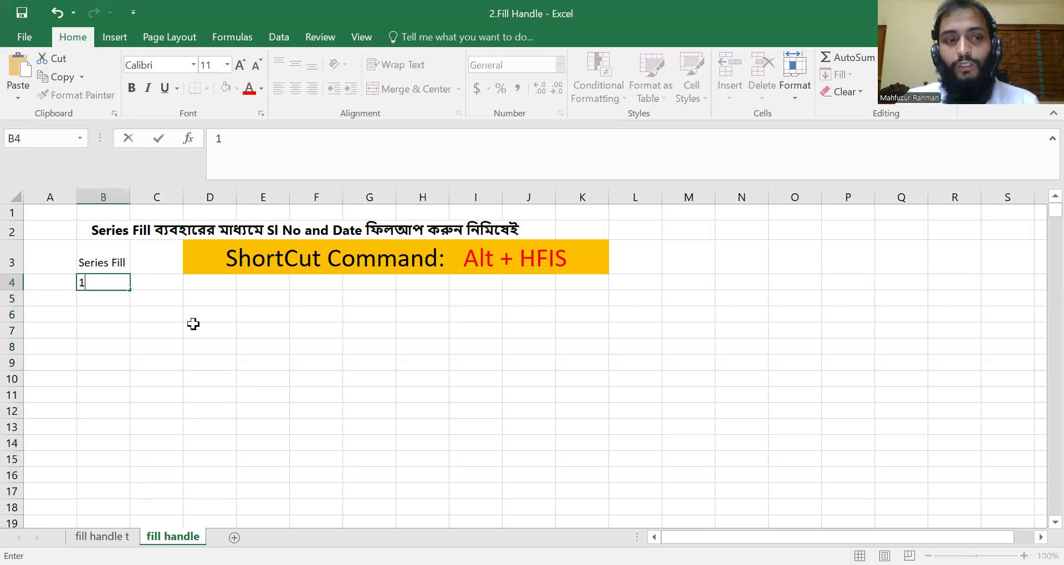
click(114, 327)
click(114, 281)
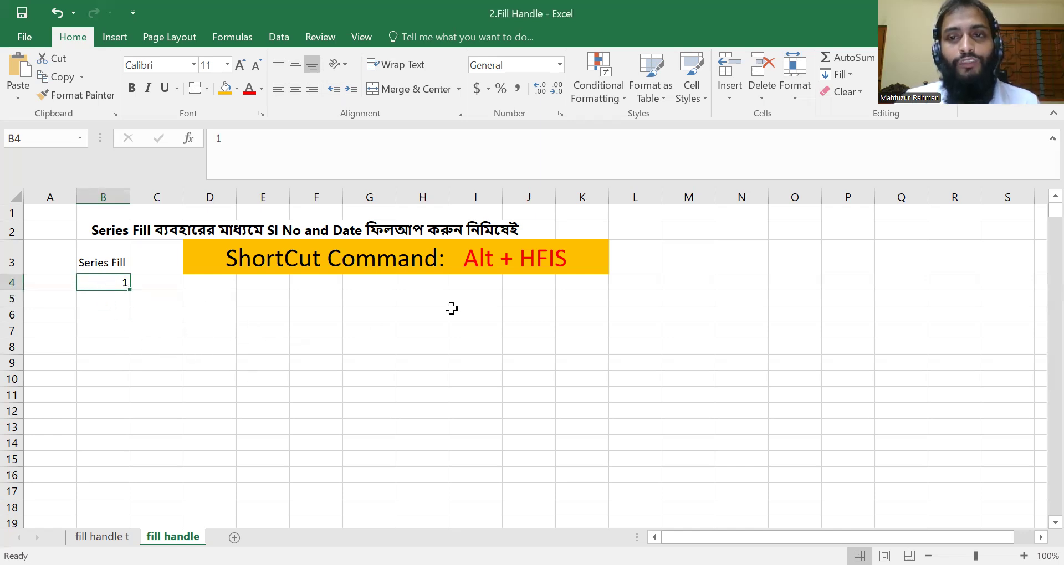
Fill a linear series down the column from B4 with step value 1 and stop value 10000.
click(846, 74)
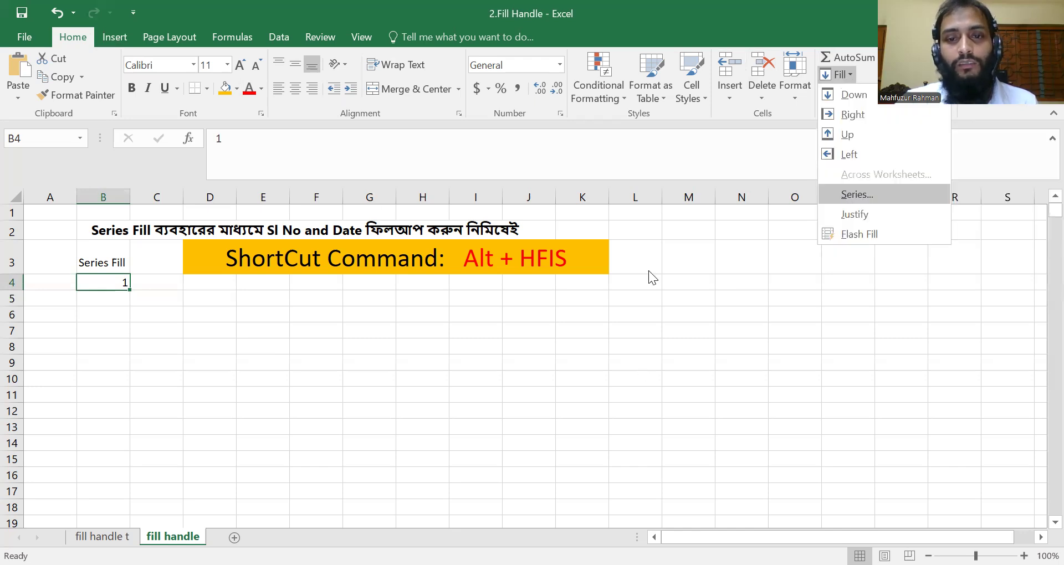
key(s)
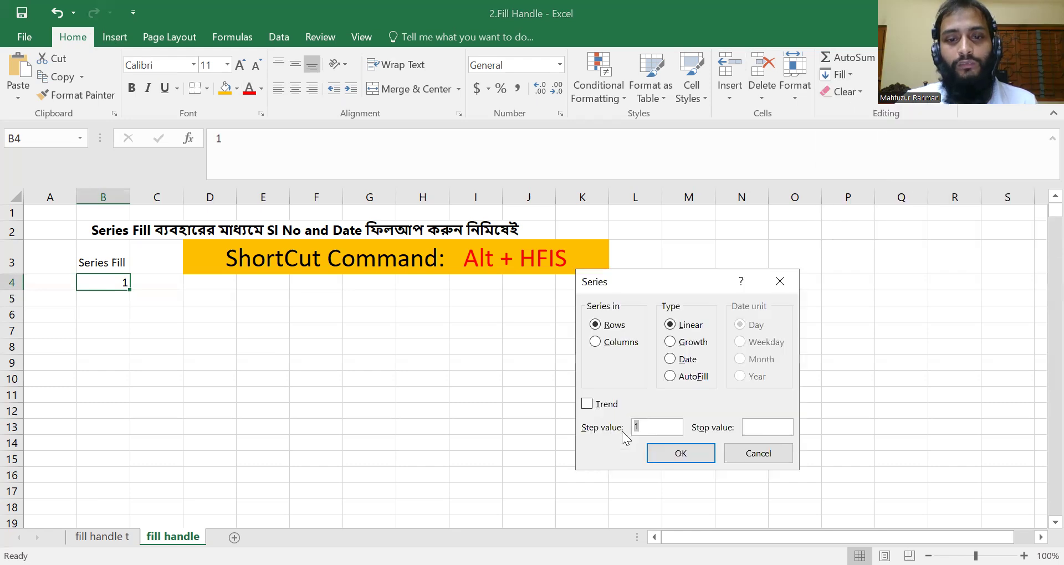
click(754, 427)
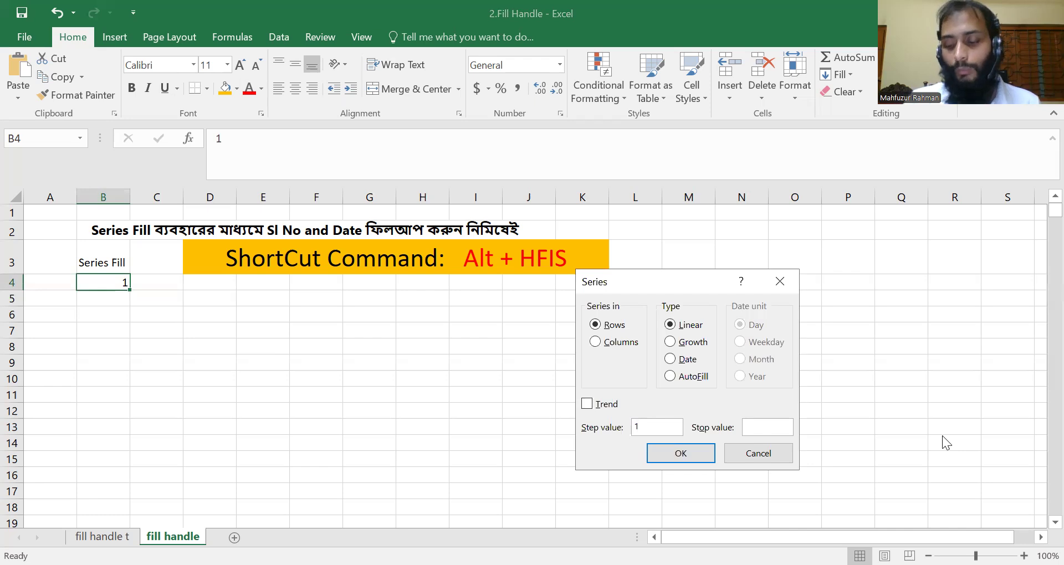
text(1)
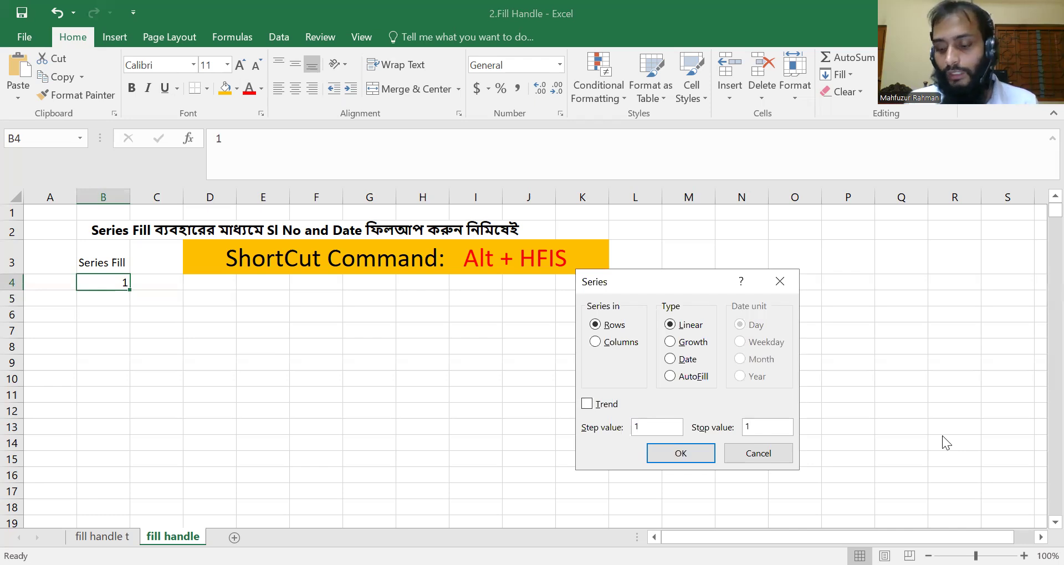
text(0000)
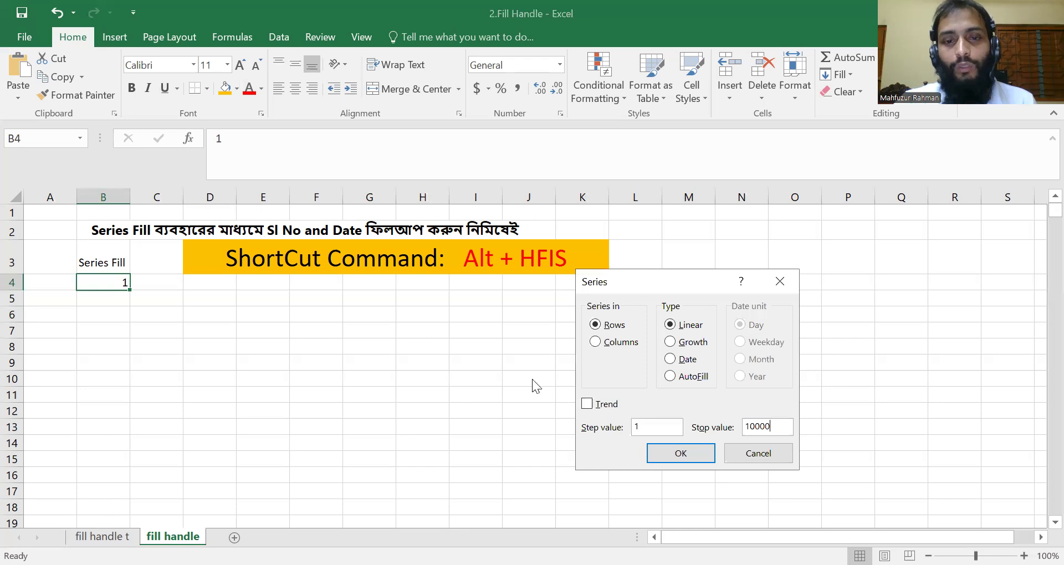
click(596, 342)
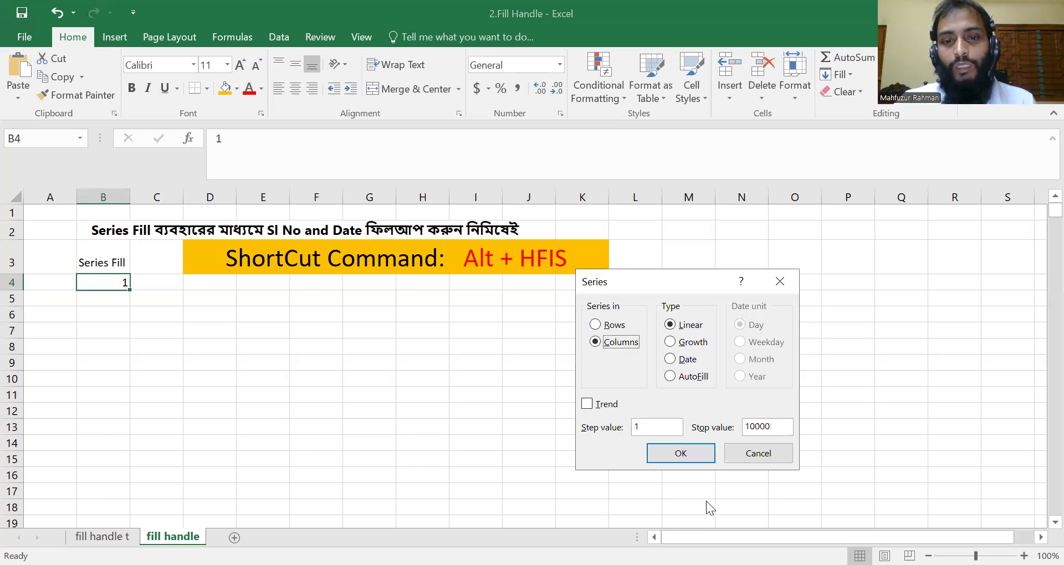
click(680, 455)
Examine the filled number series in column B from its start to its last entry, and return to the top.
click(182, 339)
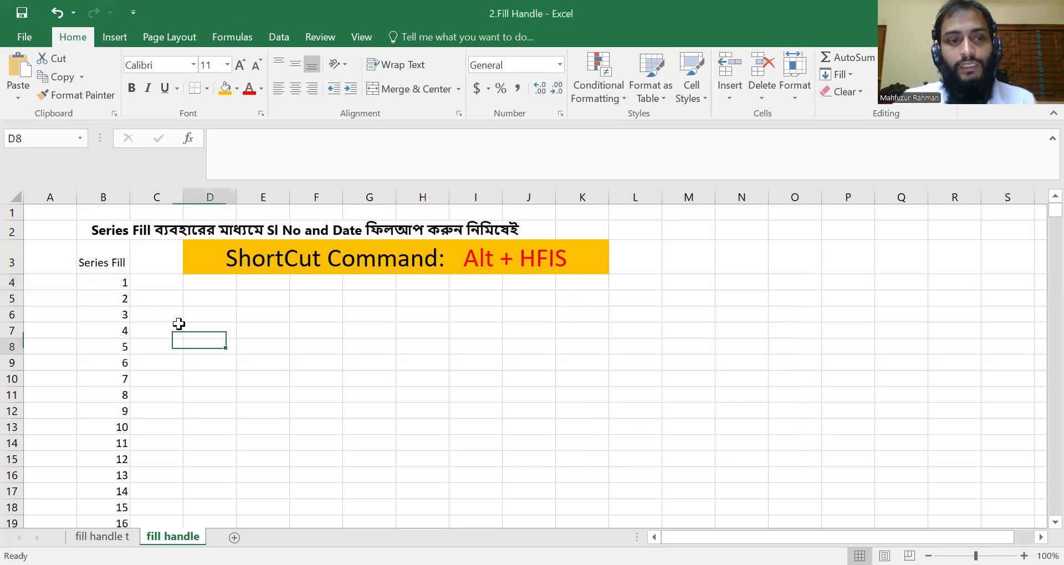
scroll(94, 261, down, 6)
scroll(78, 257, up, 4)
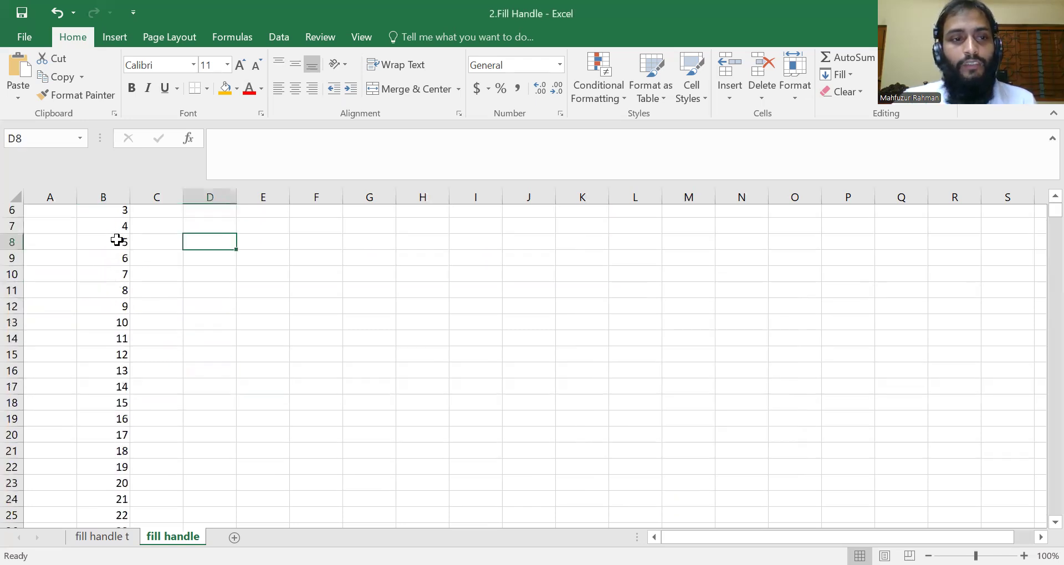
scroll(117, 239, up, 2)
click(123, 281)
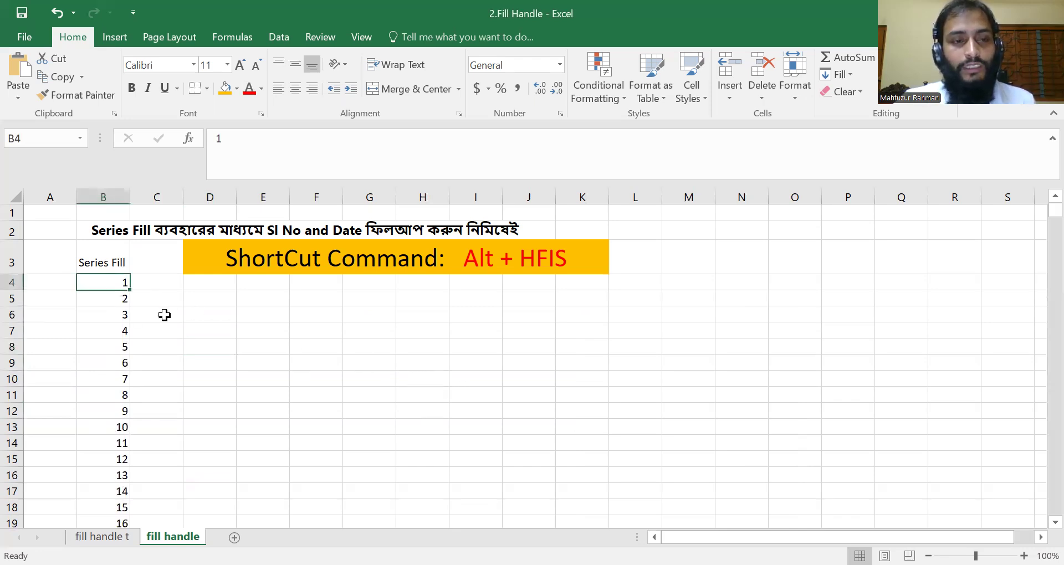
scroll(142, 332, down, 14)
scroll(202, 344, down, 12)
scroll(202, 344, up, 20)
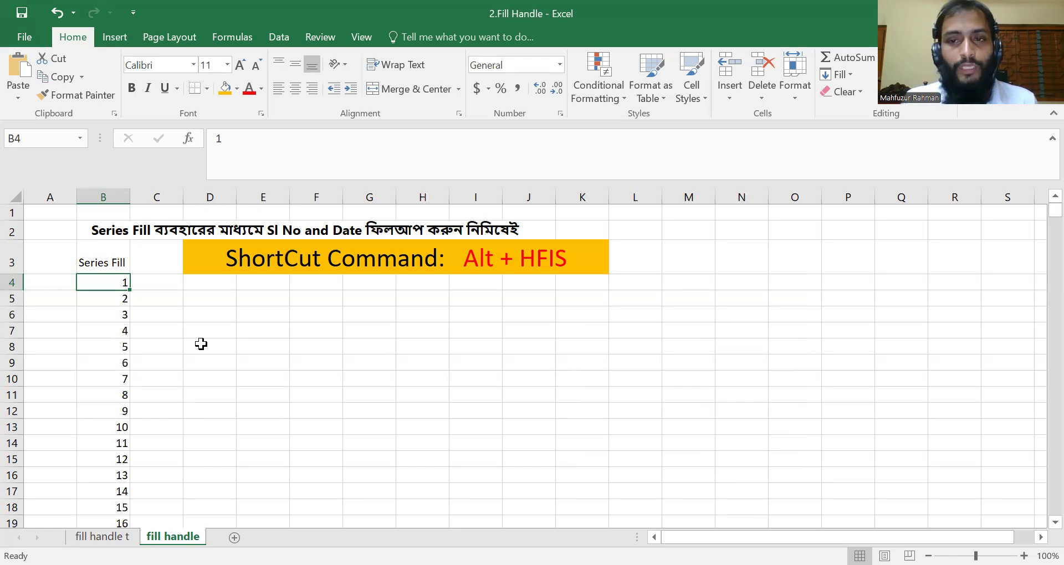
key(ctrl+Down)
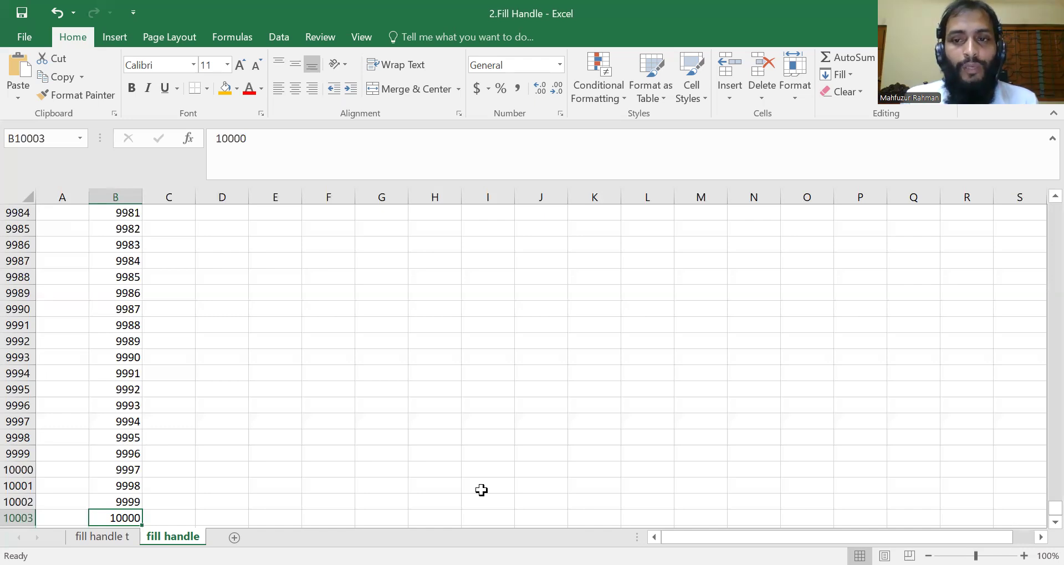
key(ctrl+Up)
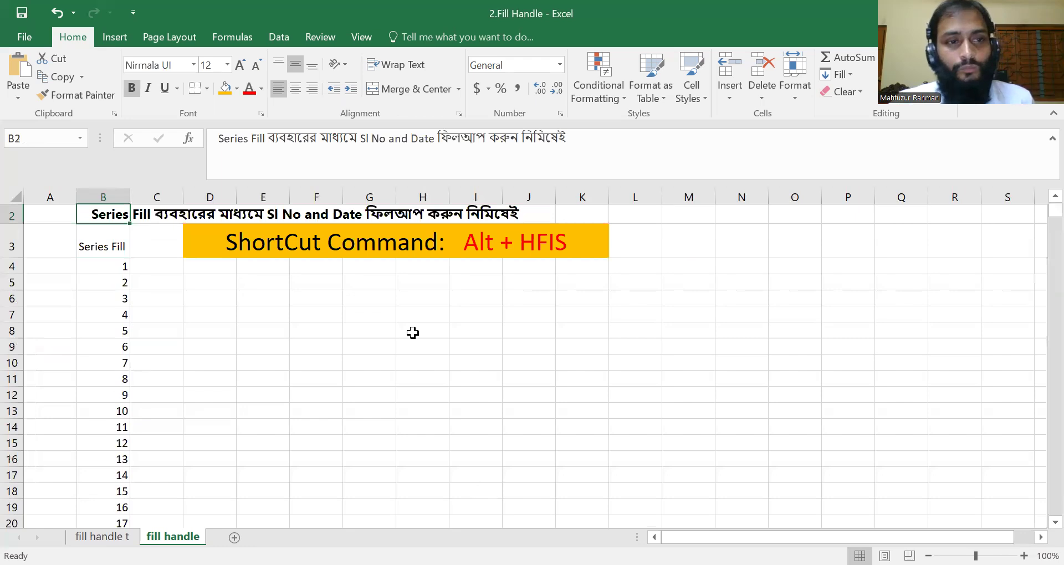
click(211, 312)
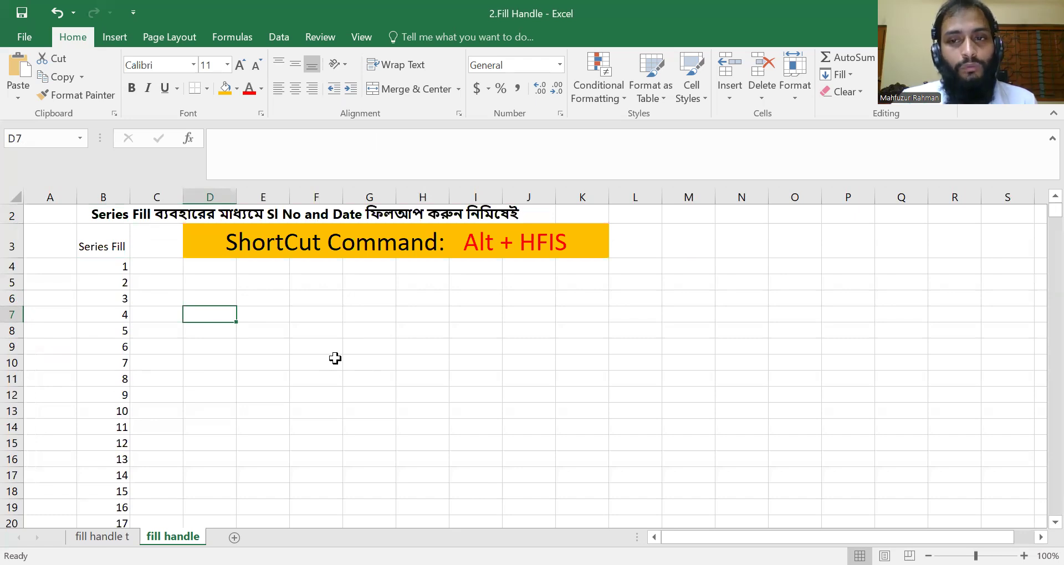
drag(200, 267, 399, 356)
click(332, 310)
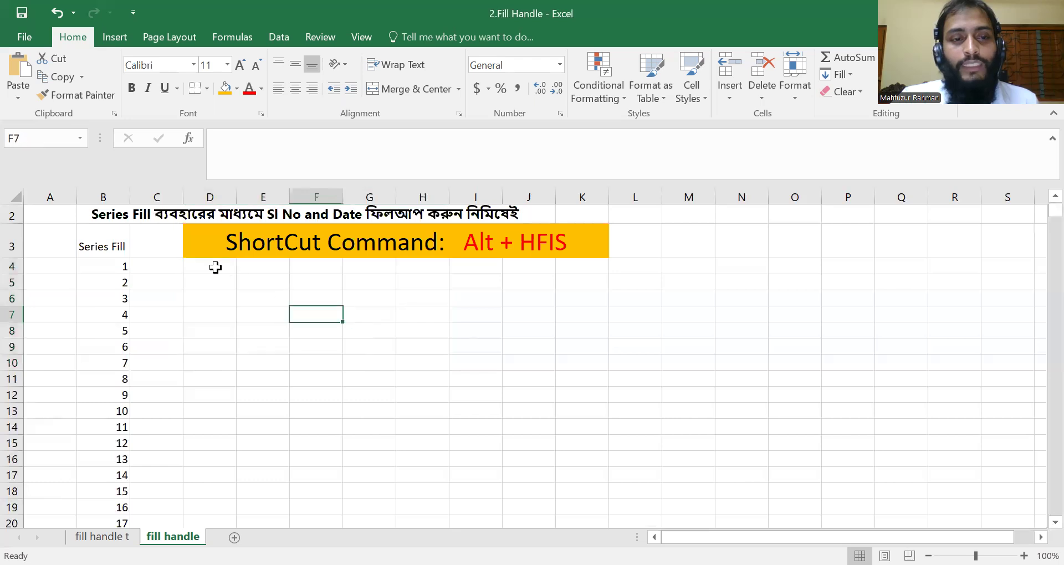
click(214, 266)
drag(210, 267, 240, 355)
click(365, 363)
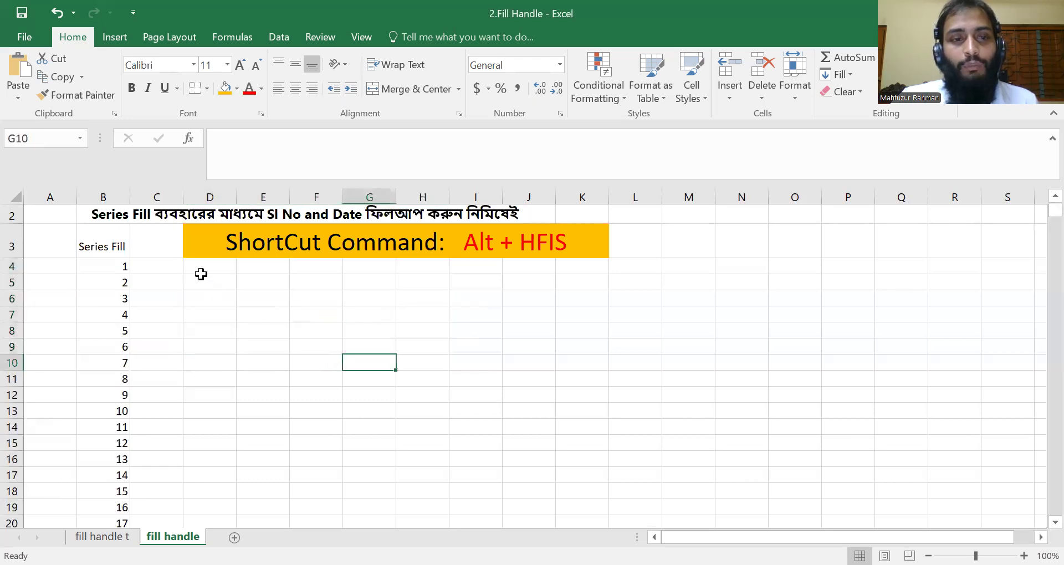
Widen column D to about one and a half times its width.
click(207, 267)
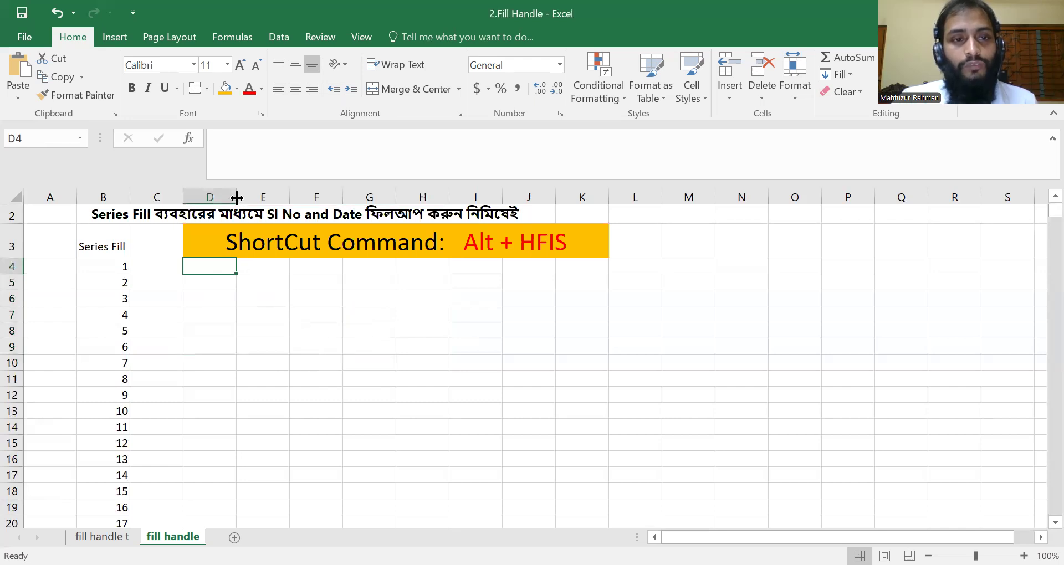
drag(234, 197, 262, 197)
click(239, 363)
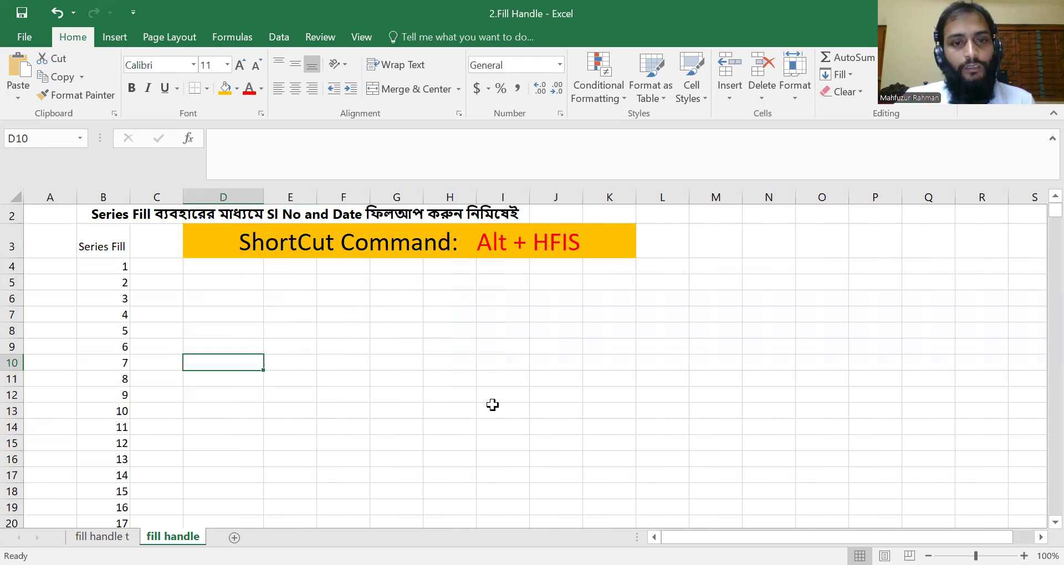
key(alt)
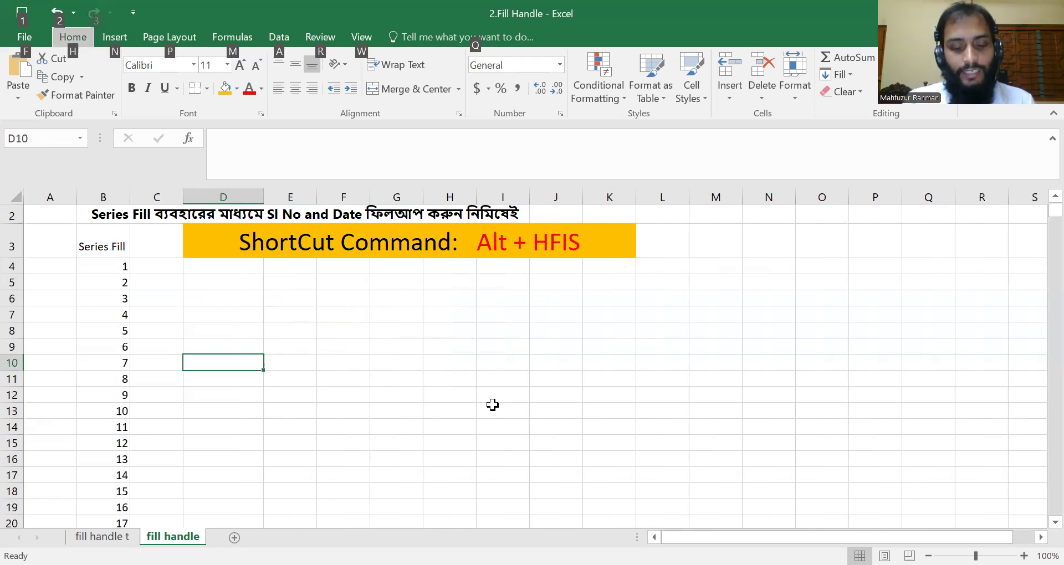
key(h)
key(f)
key(i)
key(s)
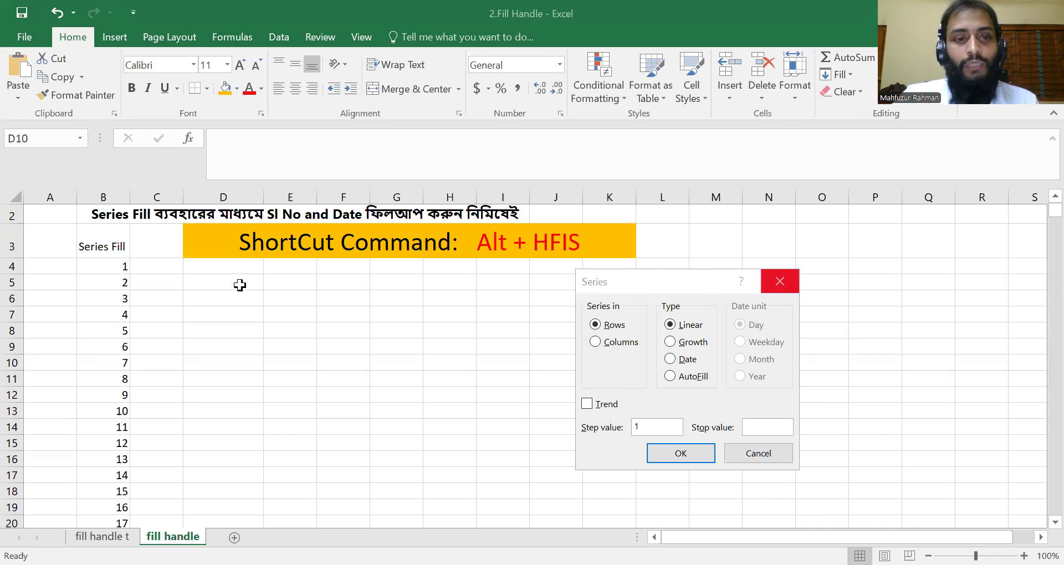
key(Escape)
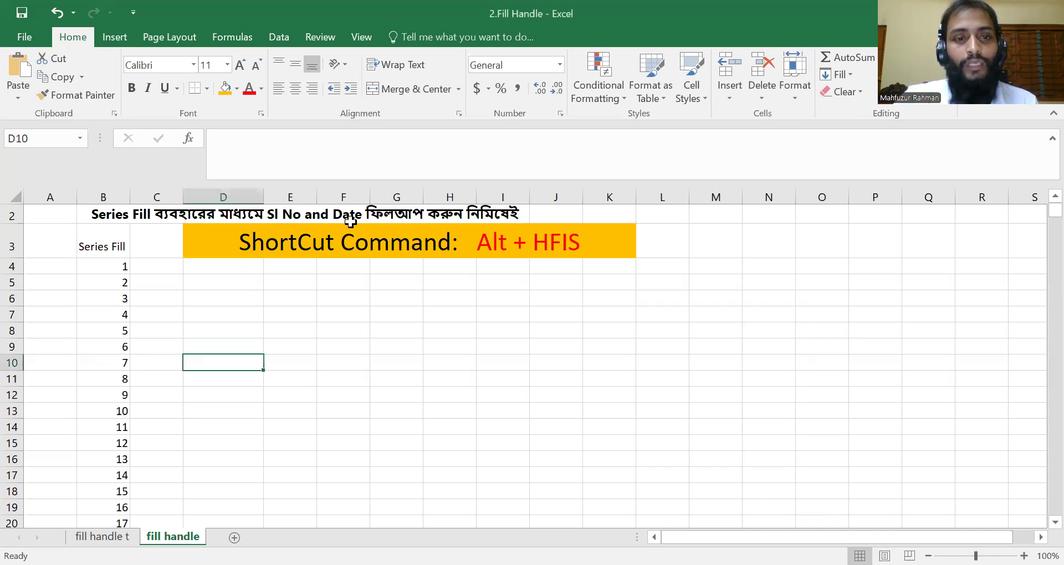
Enter the start date 01/01/2024 in cell E5 and keep that cell selected.
click(280, 283)
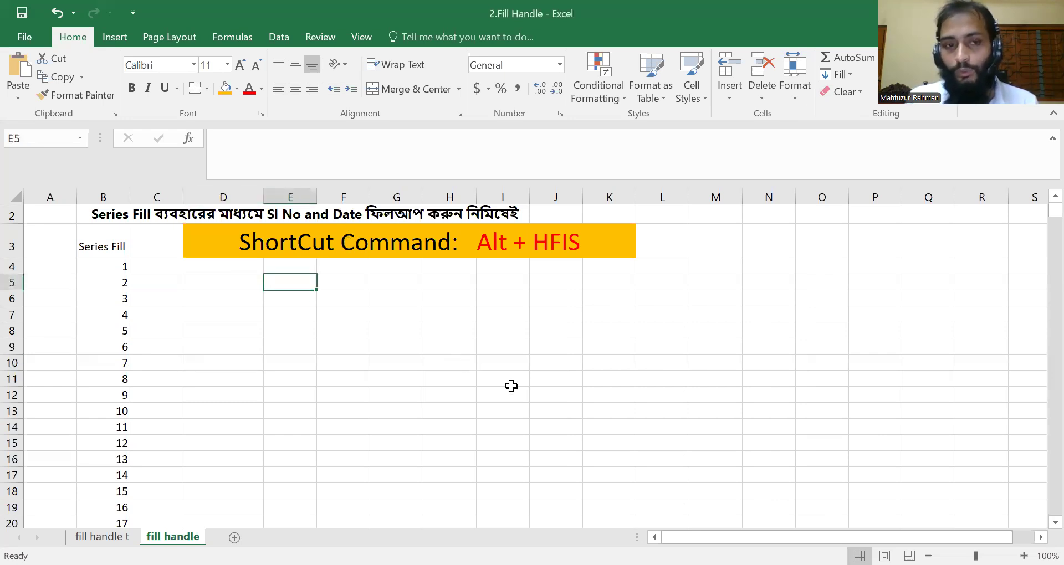
text(0)
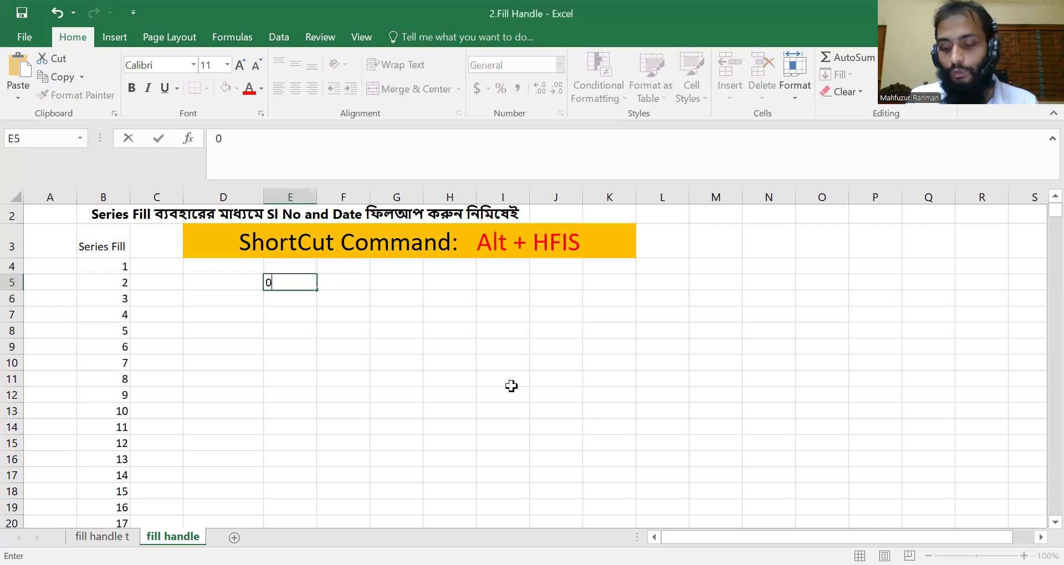
text(1/01/)
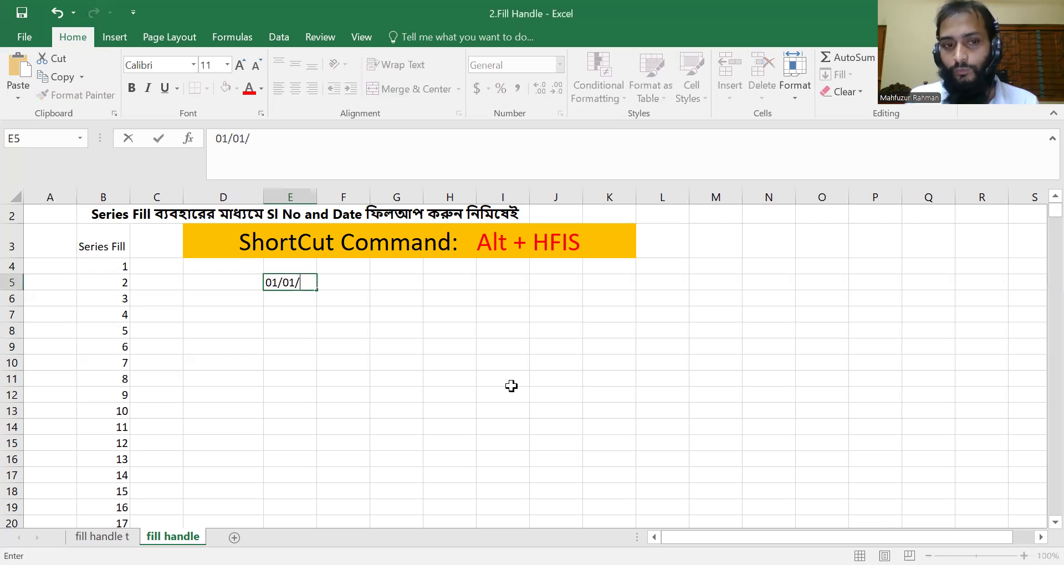
text(2024)
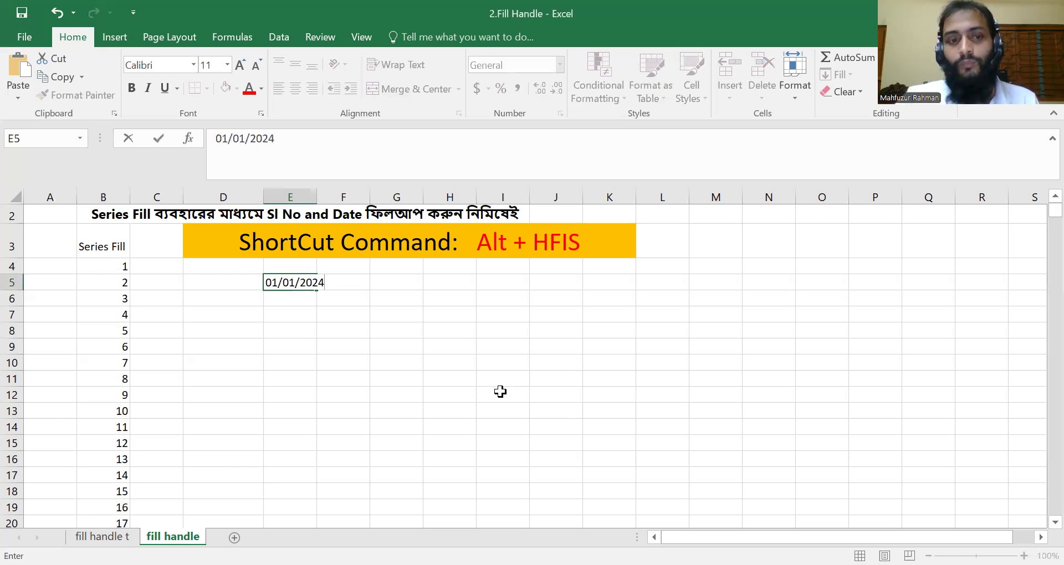
click(284, 394)
click(290, 285)
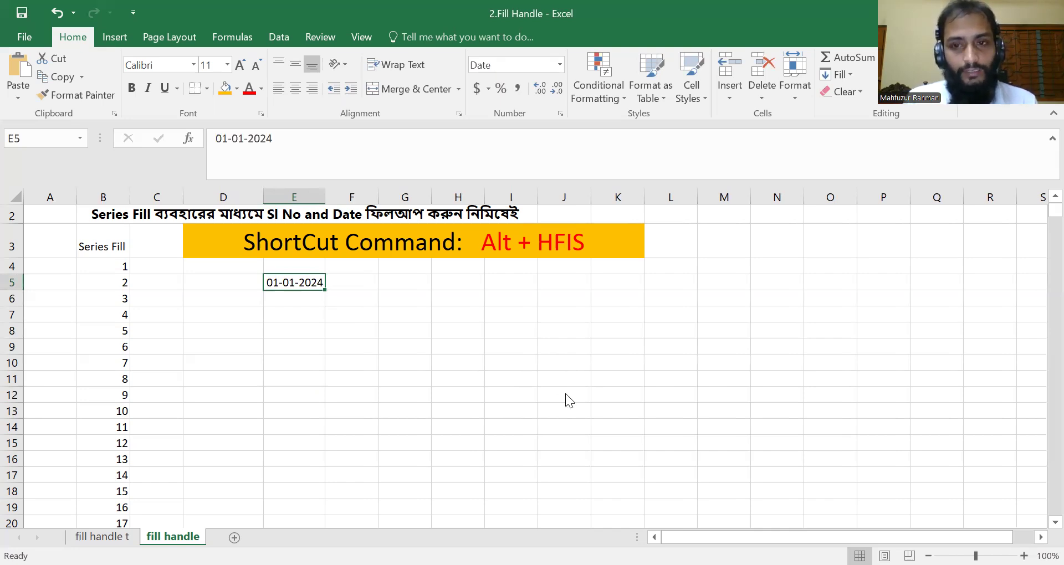
Fill a daily date series down the column from E5 with step value 1 and stop value 31/12/2024.
key(alt+h)
key(f)
key(i)
key(s)
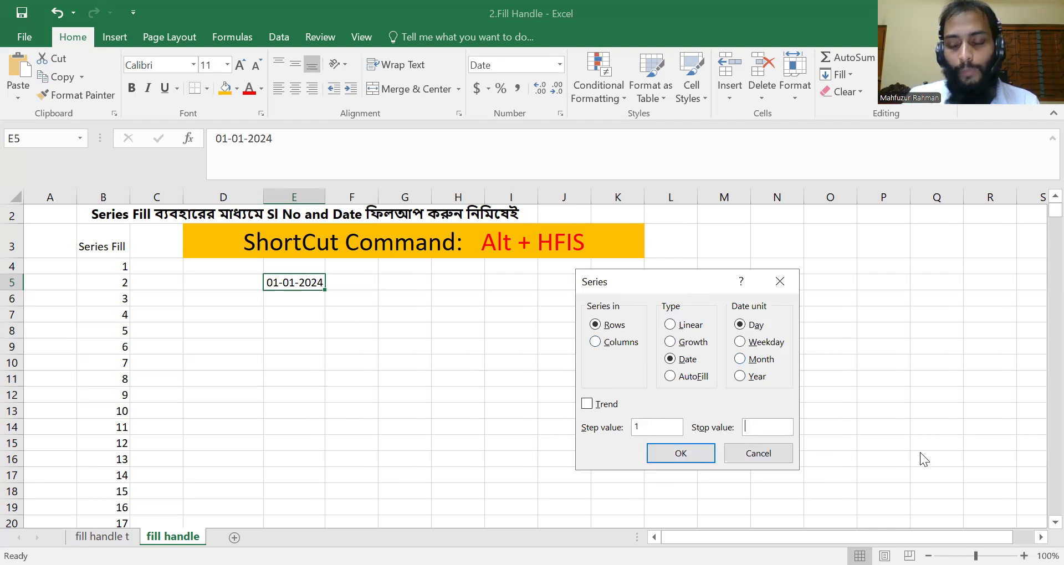
text(31/12)
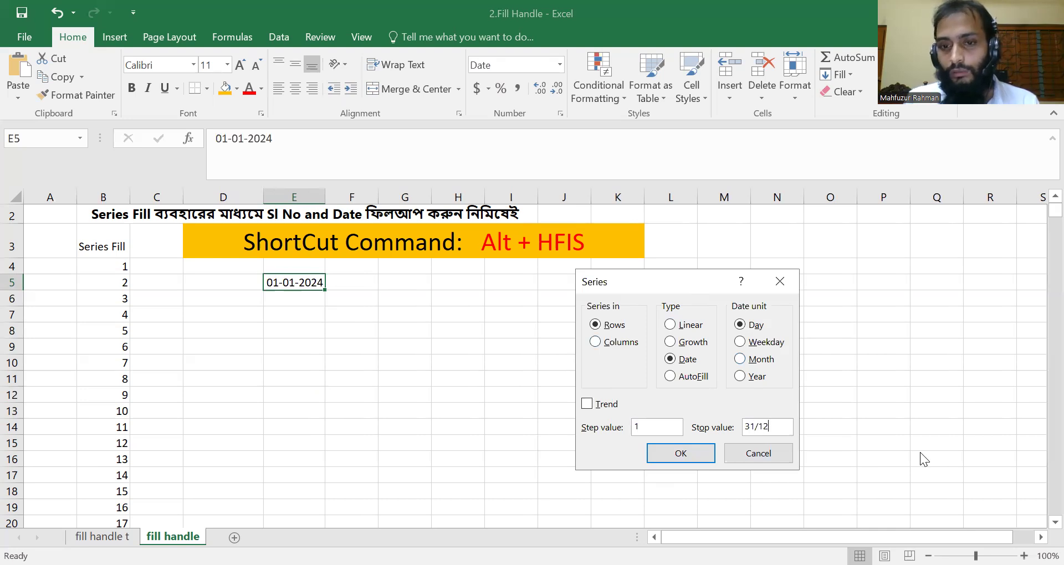
text(/2024)
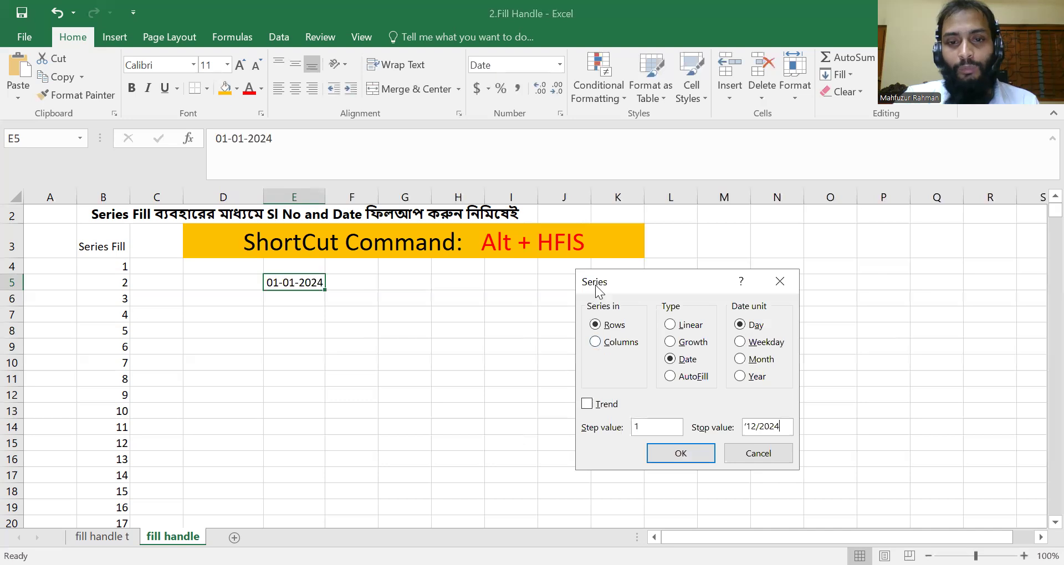
click(596, 343)
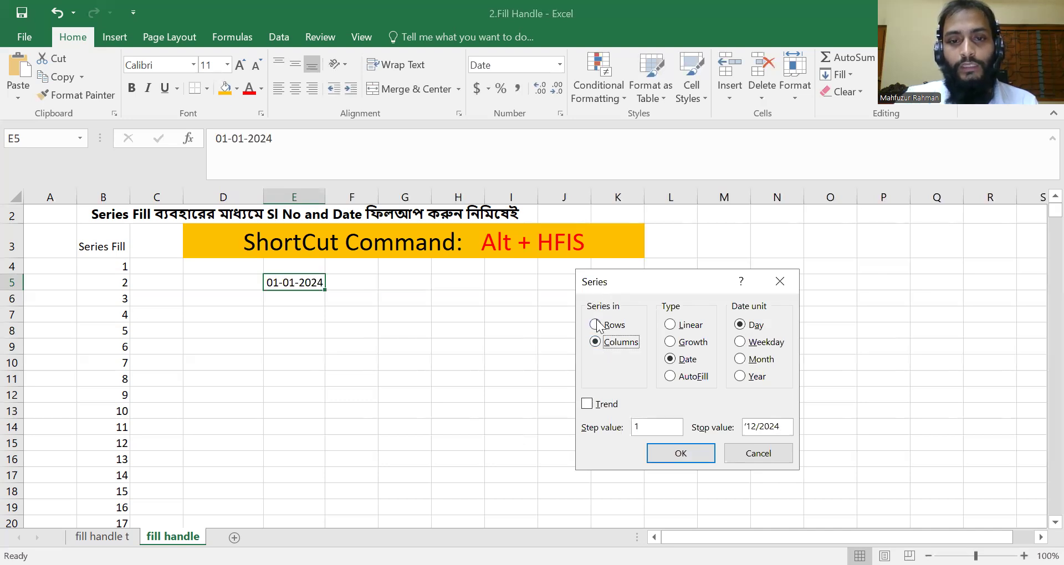
click(681, 463)
Examine the filled dates in column E down to the last entry, and return to the first date.
scroll(303, 321, down, 5)
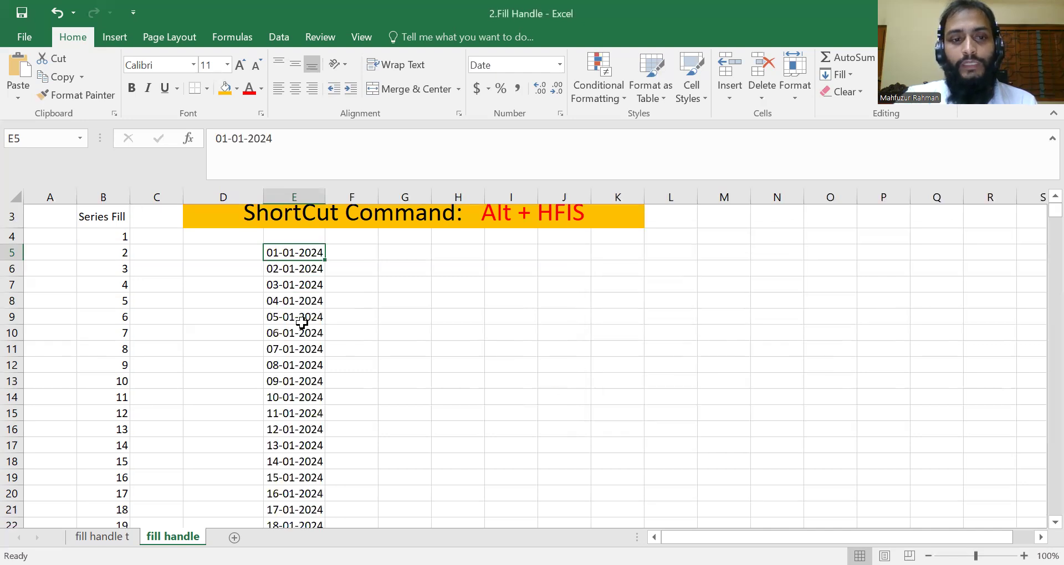
scroll(305, 321, down, 9)
click(305, 325)
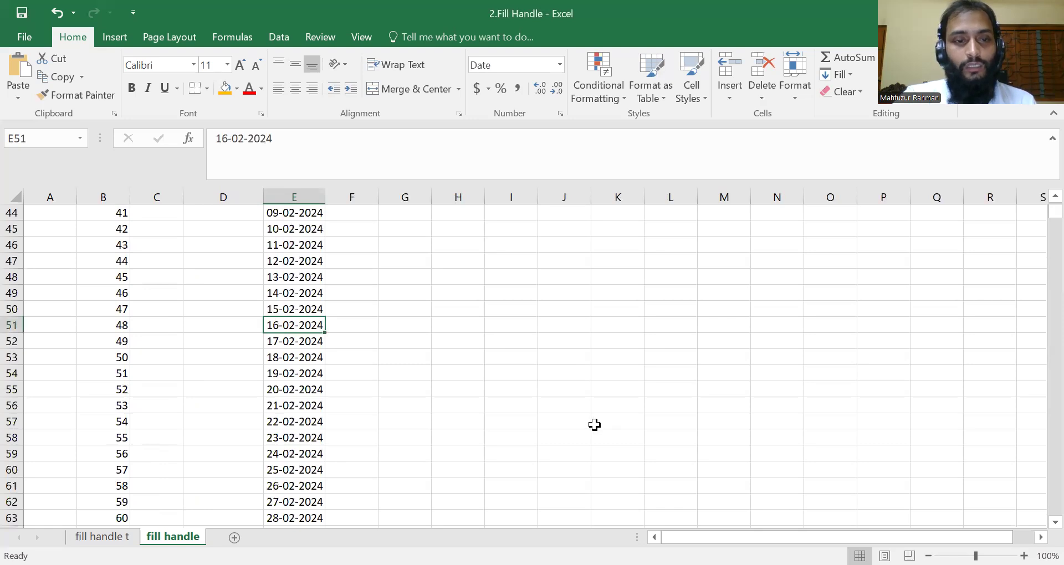
key(ctrl+Down)
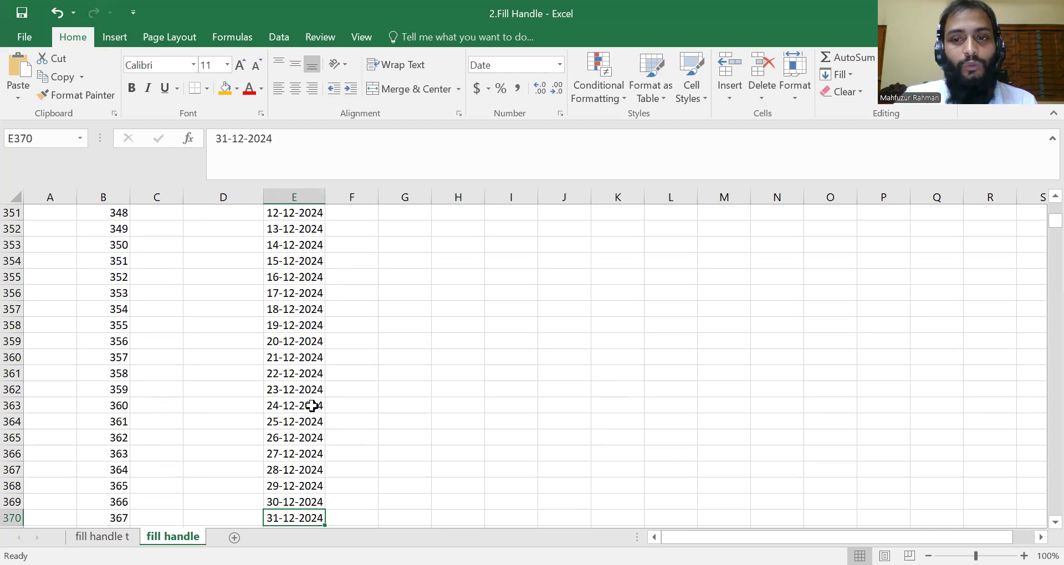
scroll(301, 388, down, 3)
scroll(299, 388, up, 3)
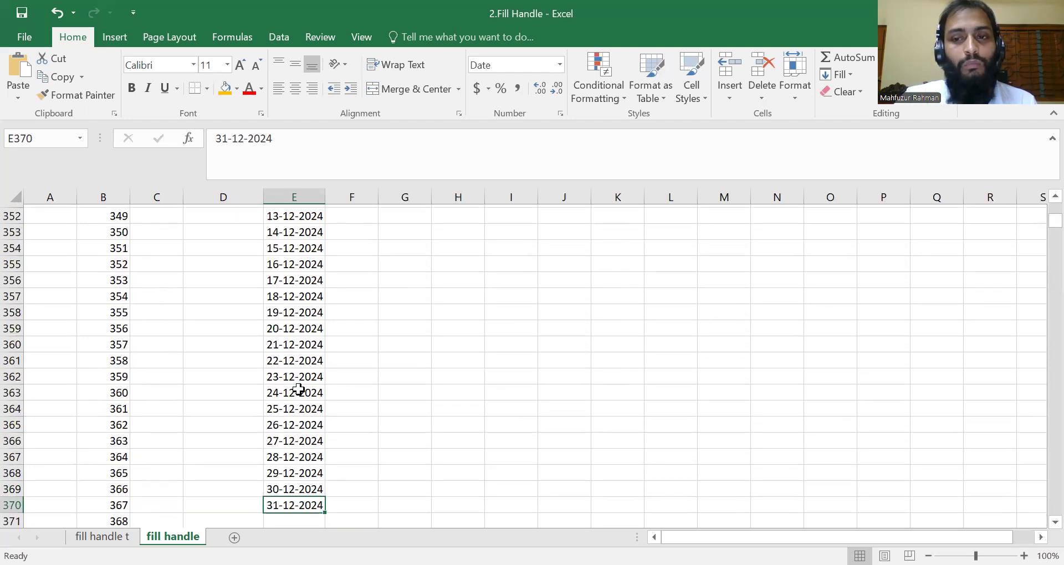
scroll(299, 390, up, 1)
scroll(391, 367, up, 1)
scroll(391, 367, up, 20)
scroll(390, 368, up, 20)
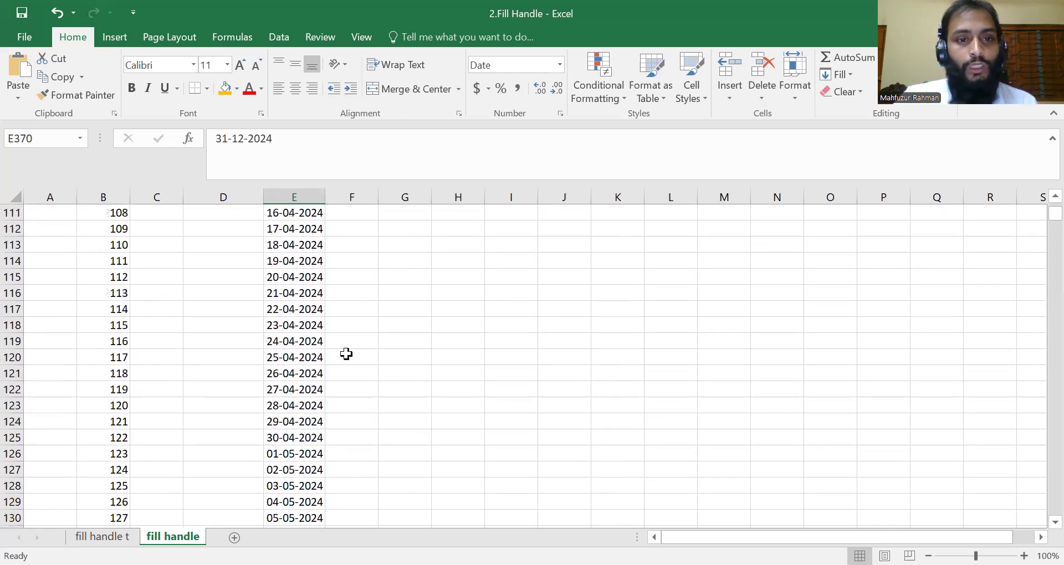
click(299, 341)
key(ctrl+Up)
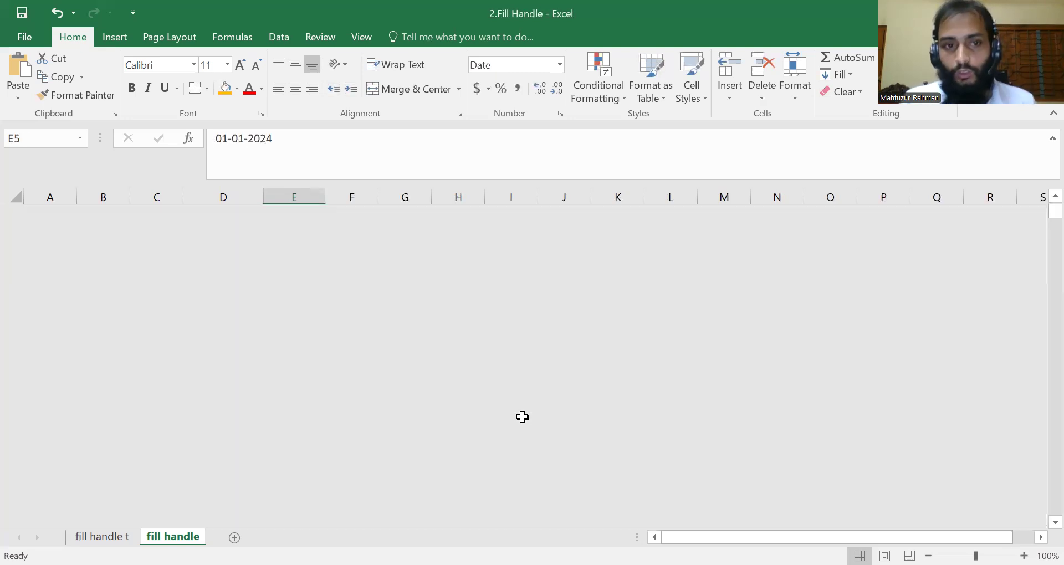